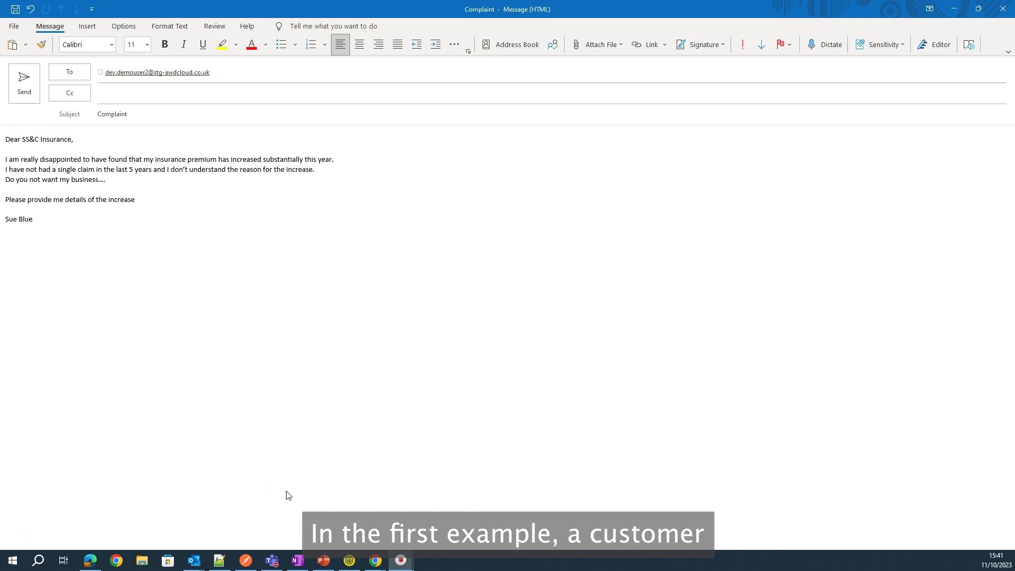
Send the customer's premium-increase complaint email so Chorus can pick it up
{"action": "left_click", "coordinate": [23, 84]}
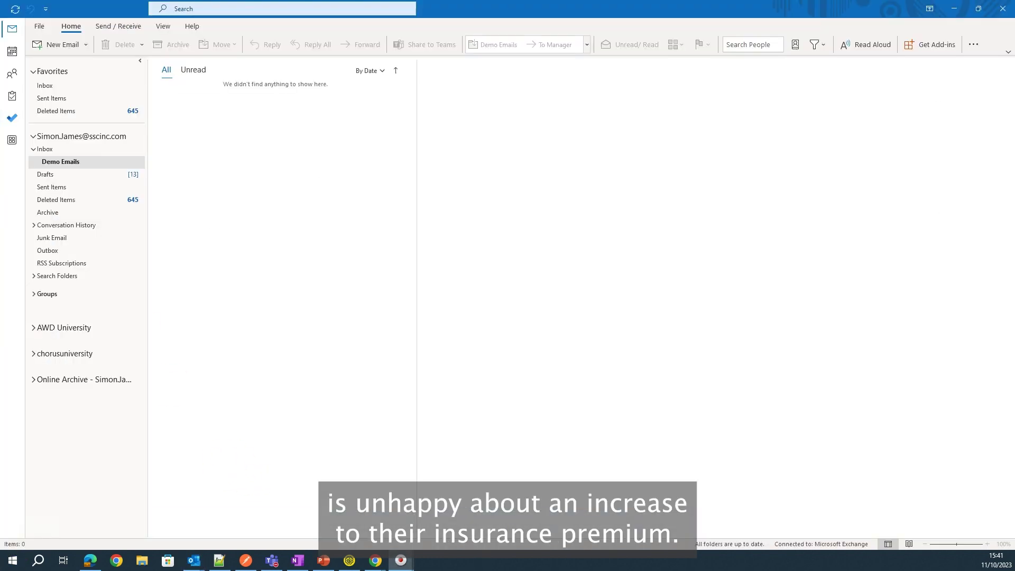
{"action": "left_click", "coordinate": [80, 44]}
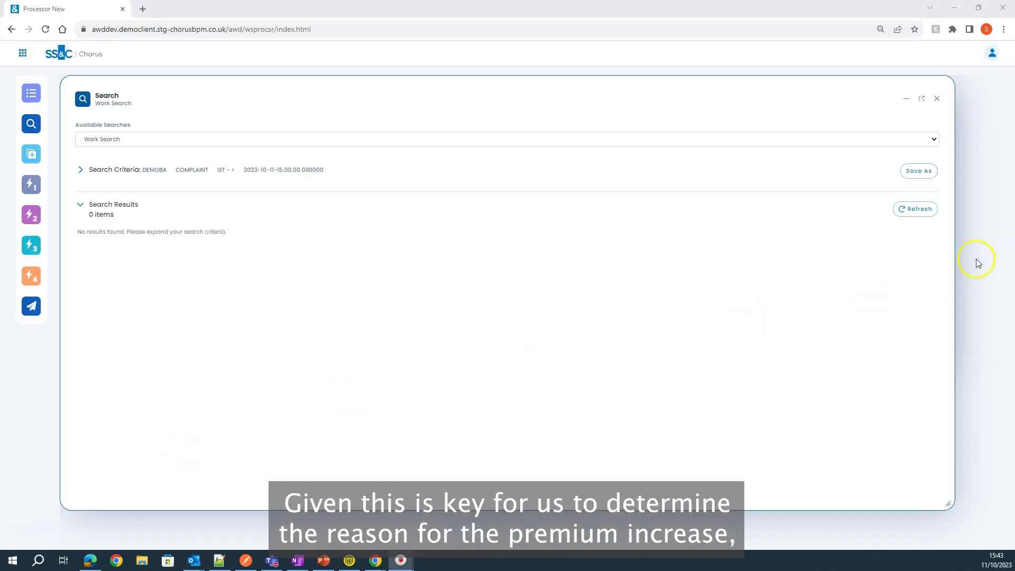
{"action": "left_click", "coordinate": [929, 209]}
Refresh the DEMOBA complaint search and highlight the new item's extracted reason, premium increase
{"action": "left_click", "coordinate": [929, 210]}
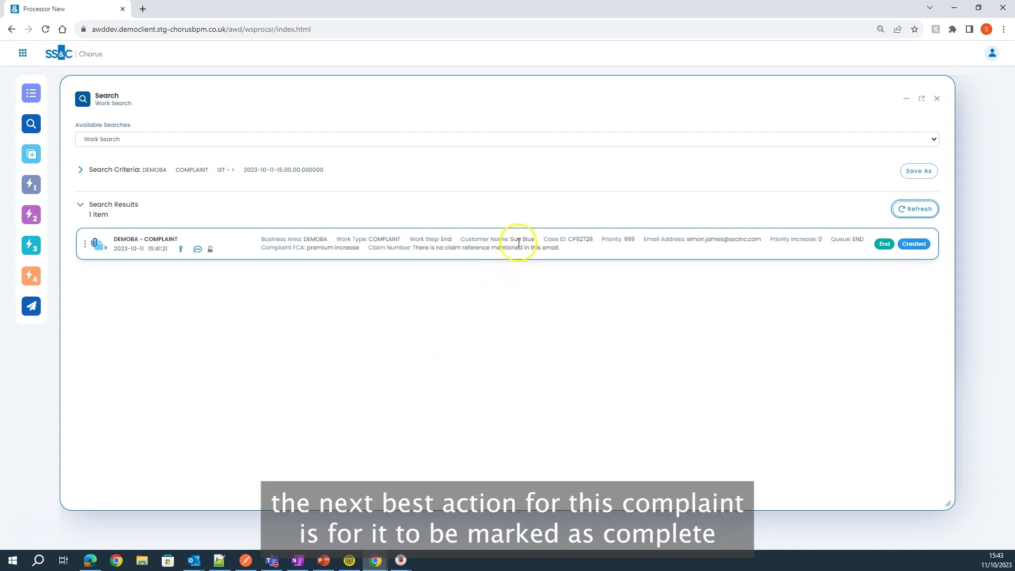
{"action": "triple_click", "coordinate": [349, 250]}
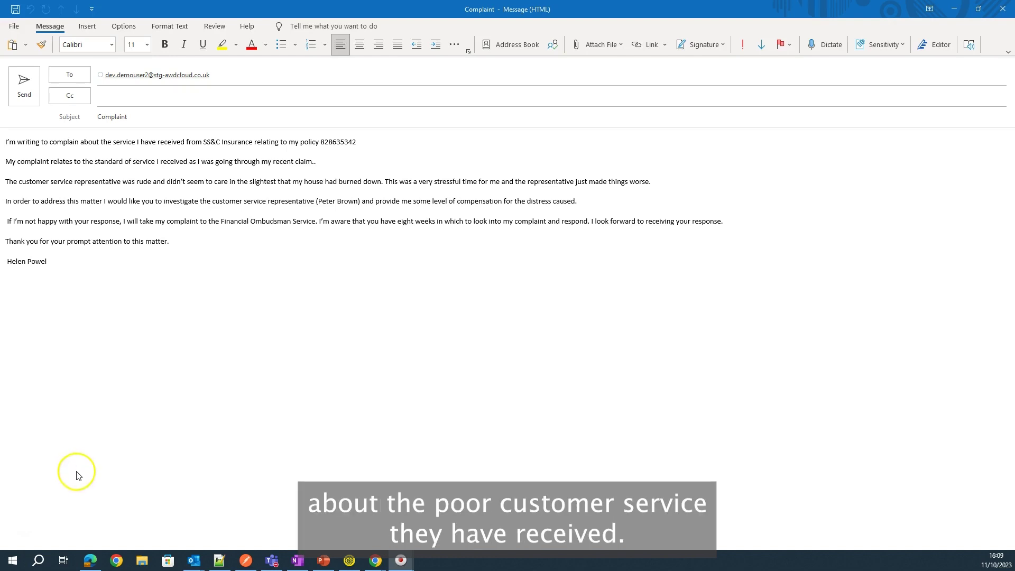
Send the house-fire poor-service complaint email, read the apology reply, and close Outlook
{"action": "left_click", "coordinate": [31, 96]}
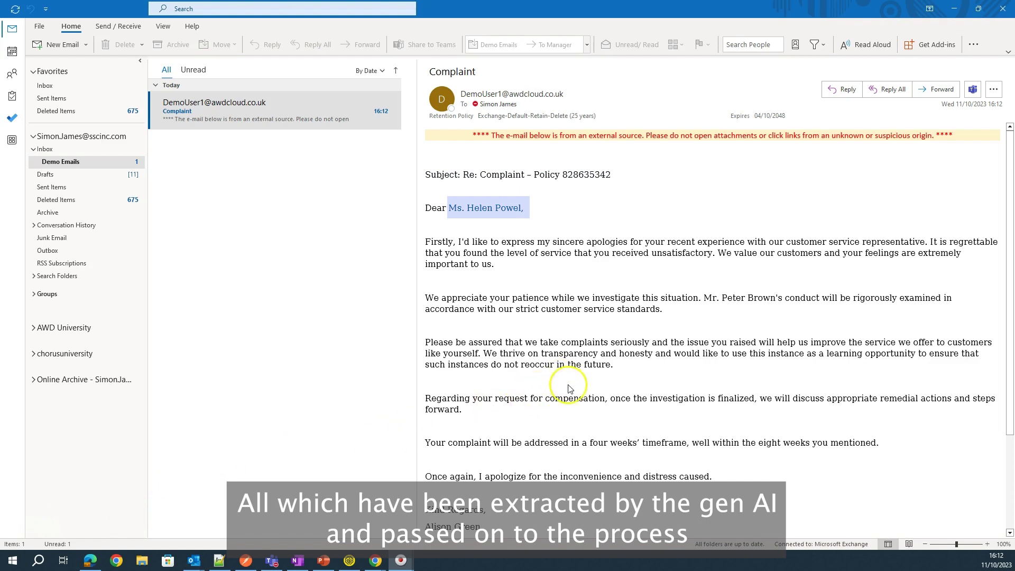
{"action": "left_click", "coordinate": [1005, 12]}
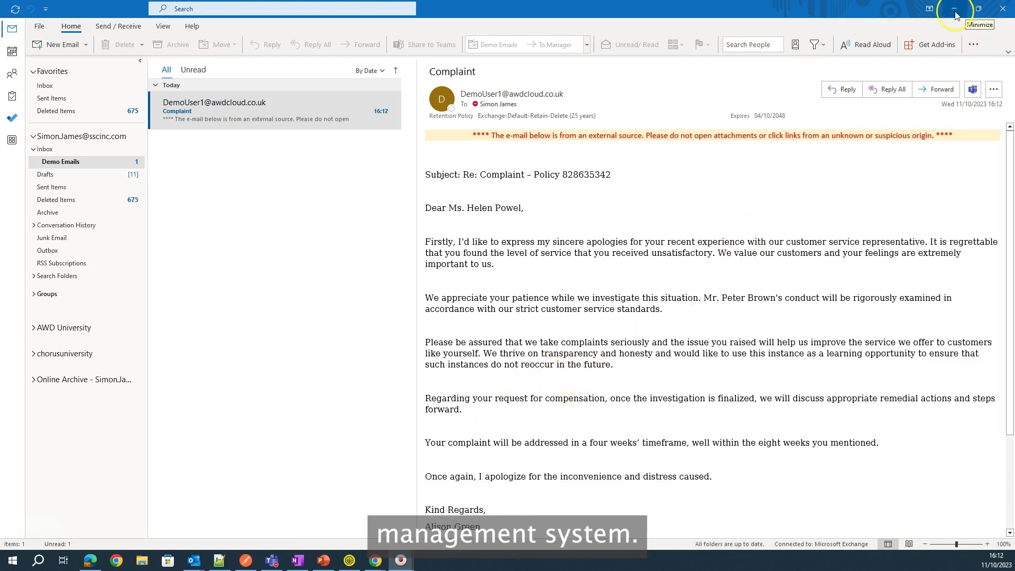
Fetch and open the poor-service complaint item, minimize the Content Viewer, and review the AI recommendation
{"action": "left_click", "coordinate": [899, 144]}
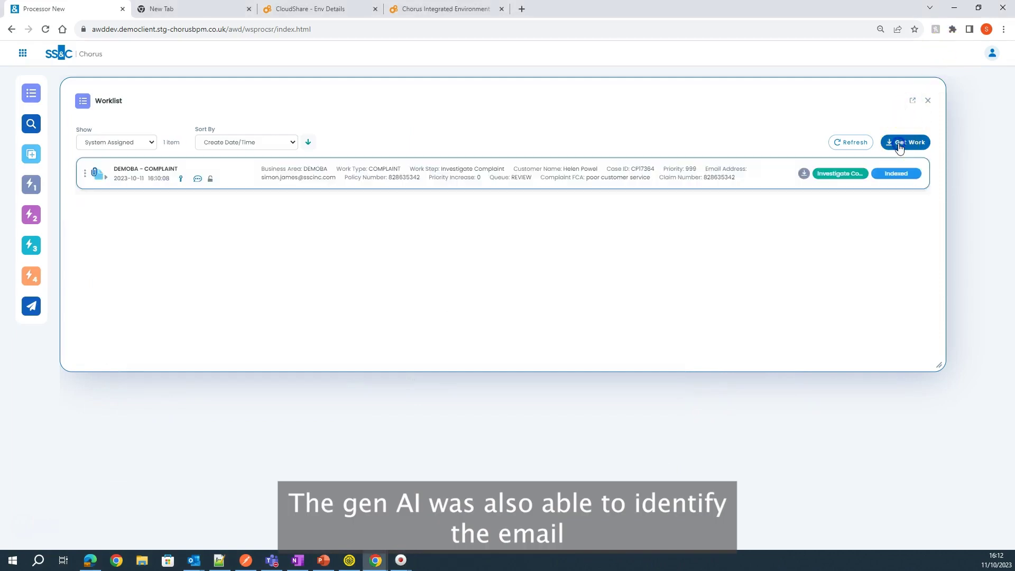
{"action": "left_click", "coordinate": [632, 179]}
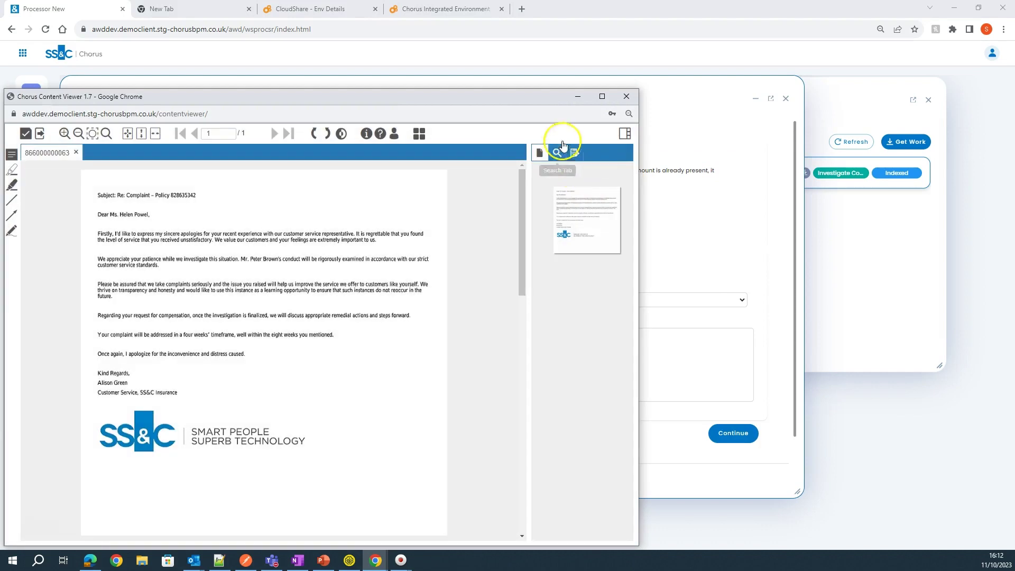
{"action": "left_click", "coordinate": [577, 97]}
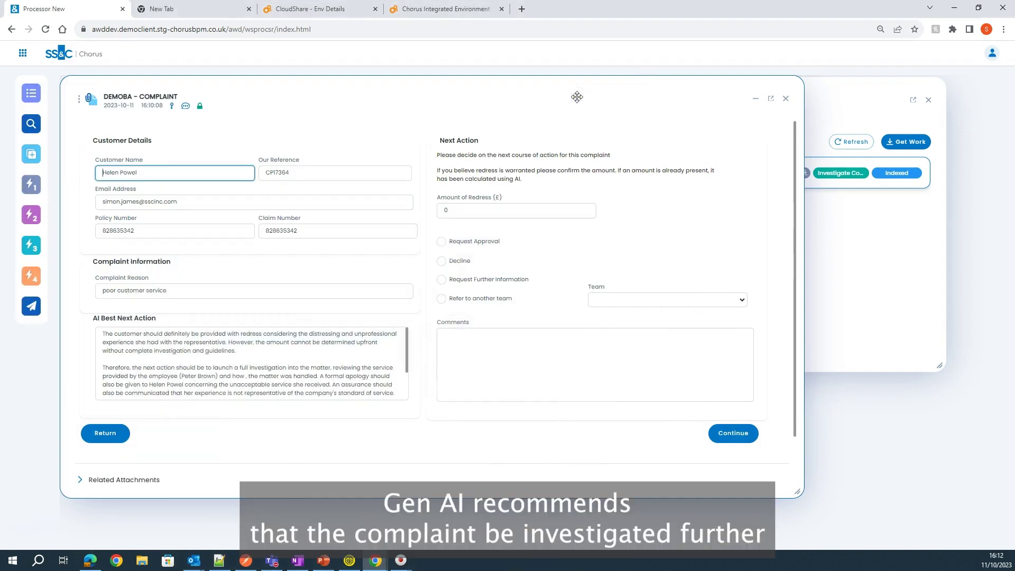
{"action": "left_click", "coordinate": [573, 100]}
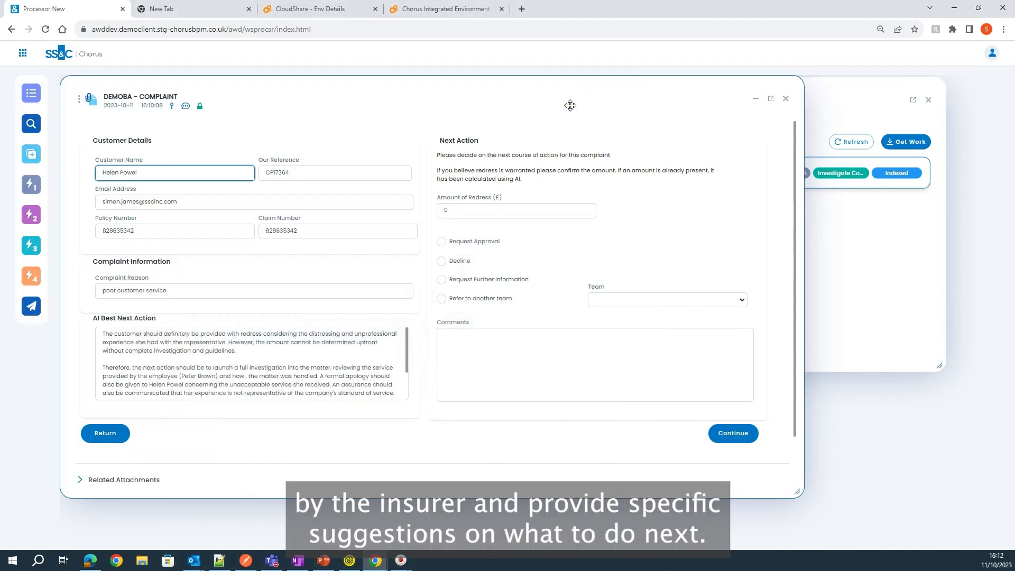
{"action": "left_click", "coordinate": [563, 111]}
{"action": "left_click", "coordinate": [315, 333]}
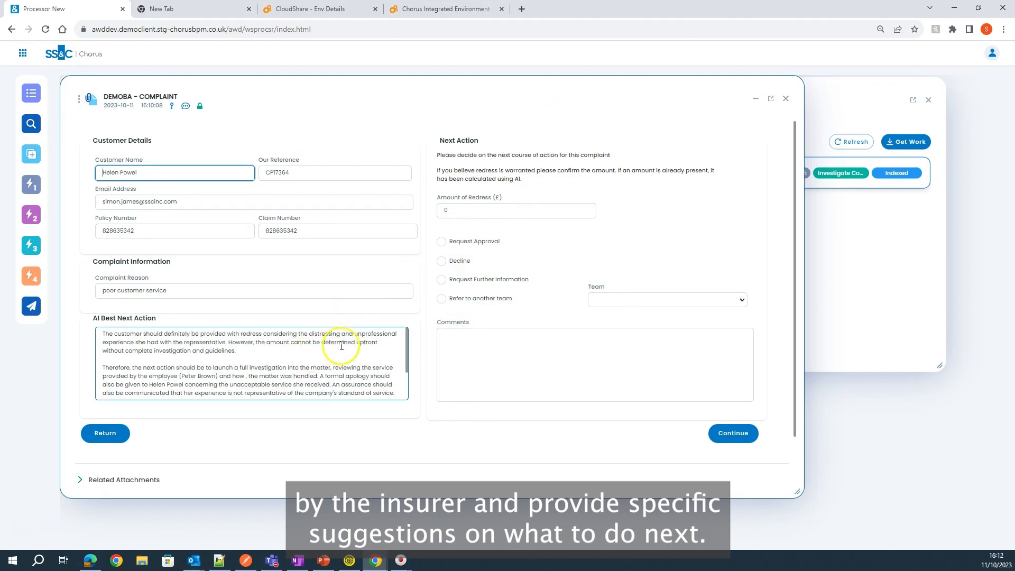
{"action": "scroll", "coordinate": [339, 338], "scroll_direction": "down", "scroll_amount": 1}
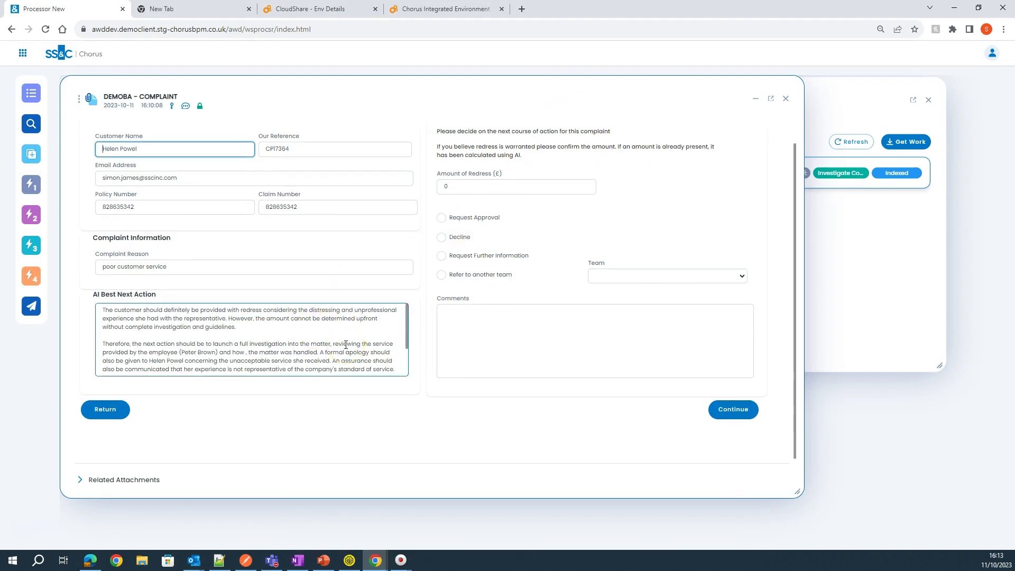
{"action": "scroll", "coordinate": [346, 345], "scroll_direction": "down", "scroll_amount": 1}
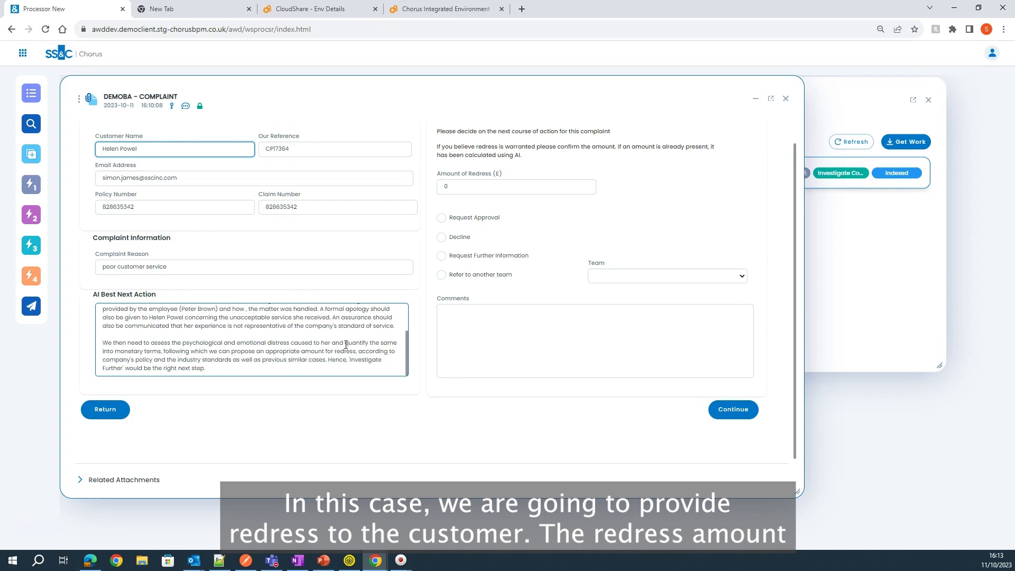
Enter a redress amount of 50, request approval, paste a justifying comment, and submit
{"action": "left_click", "coordinate": [446, 188]}
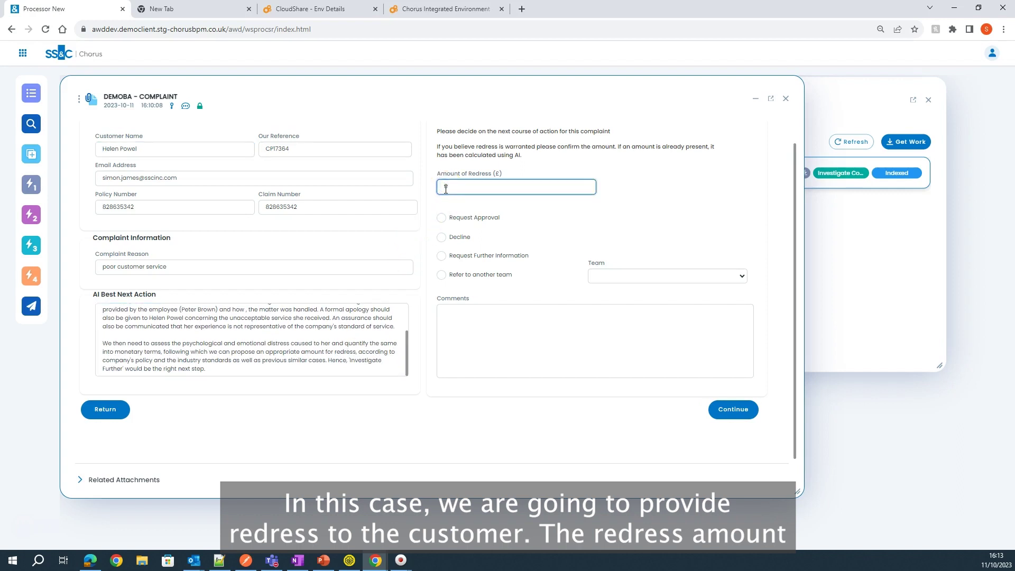
{"action": "left_click", "coordinate": [442, 217]}
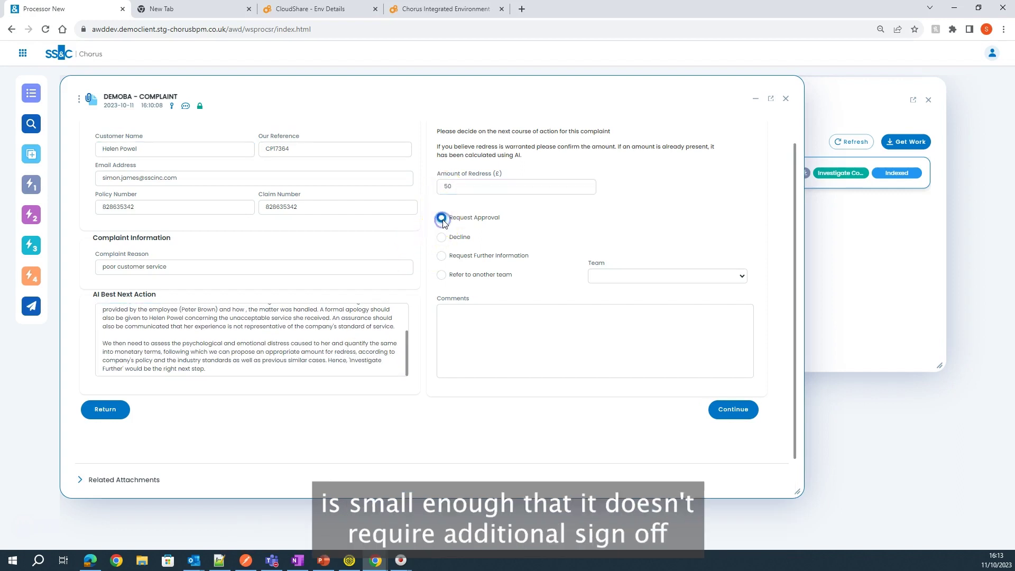
{"action": "left_click", "coordinate": [458, 314]}
{"action": "type", "text": "Peter was rude to the customer.  Providing some redress appears to be a sensible approach."}
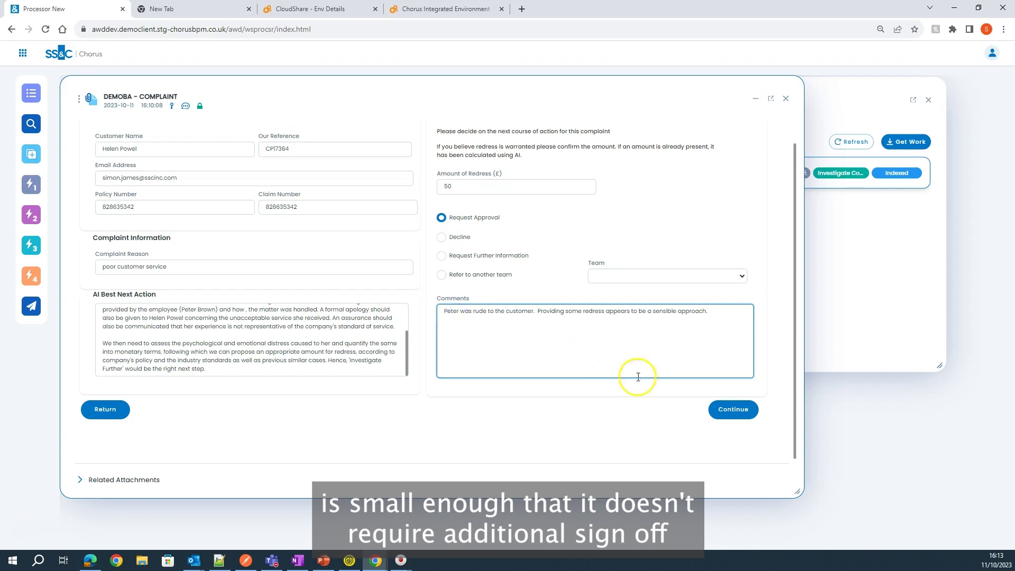
{"action": "left_click", "coordinate": [729, 418]}
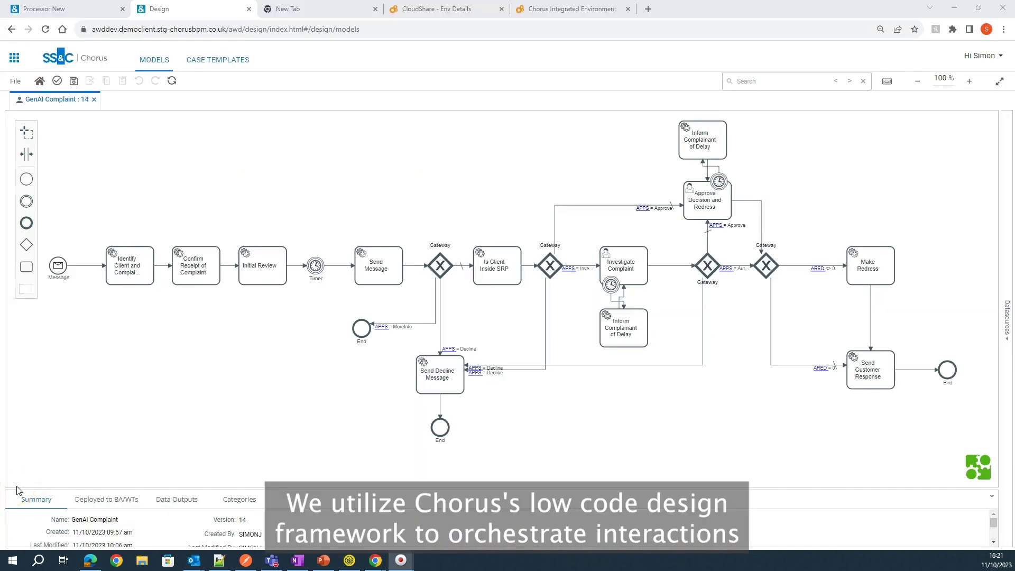
Review the GenAI Complaint process steps, then open the GenAI - Identify Client service from Identify Client and Complaint
{"action": "left_click", "coordinate": [127, 279]}
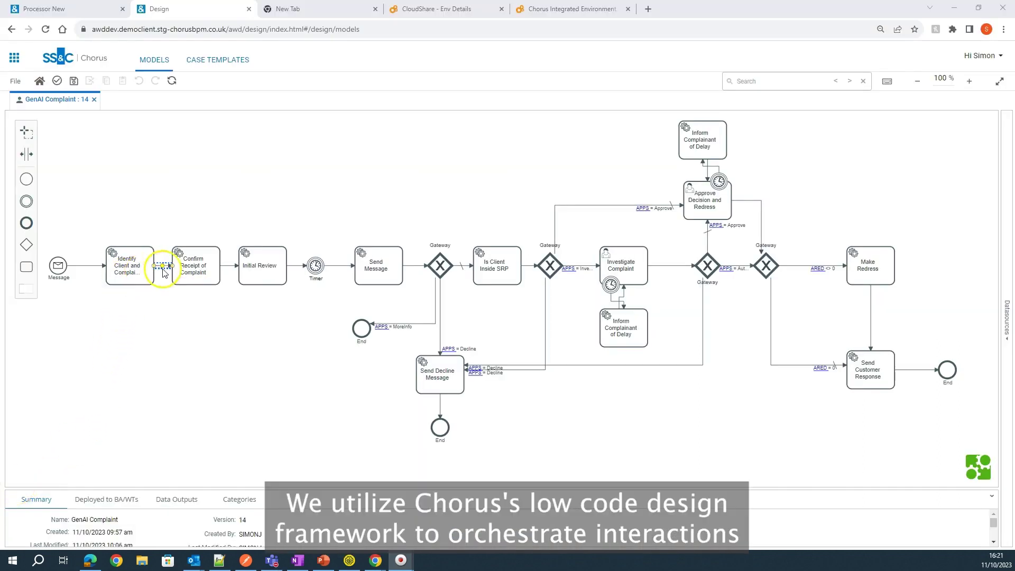
{"action": "left_click", "coordinate": [181, 271]}
{"action": "left_click", "coordinate": [242, 273]}
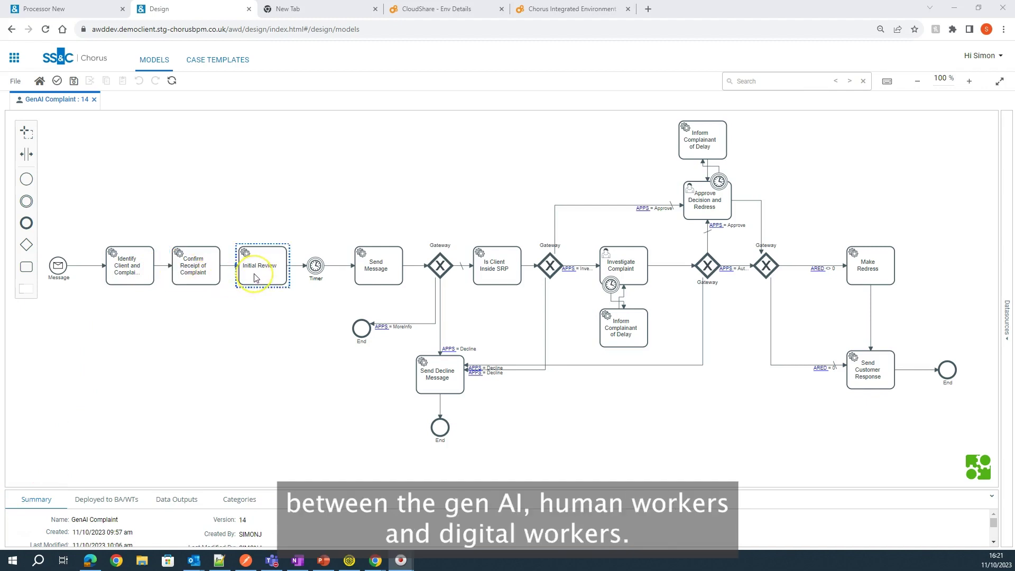
{"action": "left_click", "coordinate": [368, 270]}
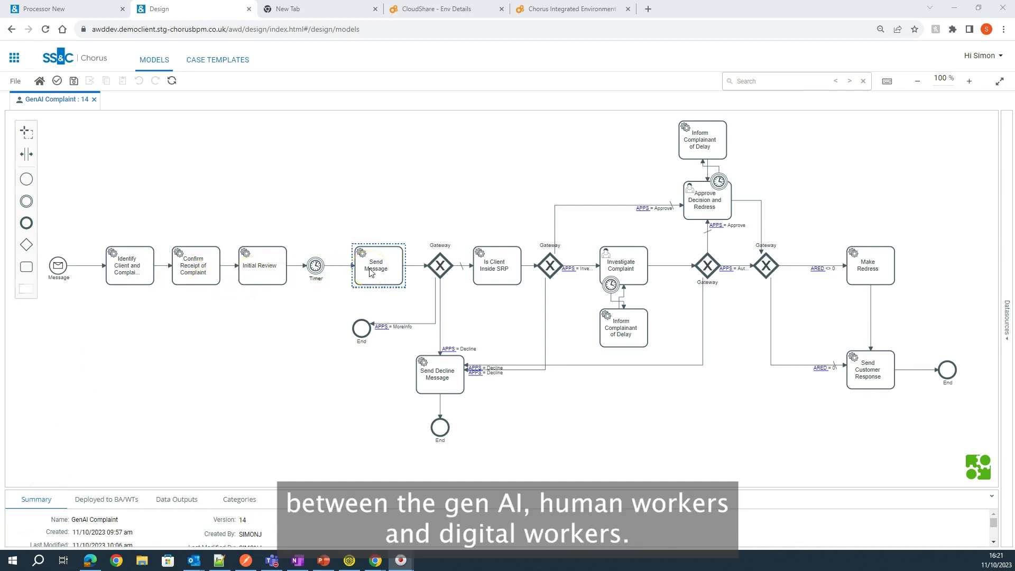
{"action": "left_click", "coordinate": [370, 290]}
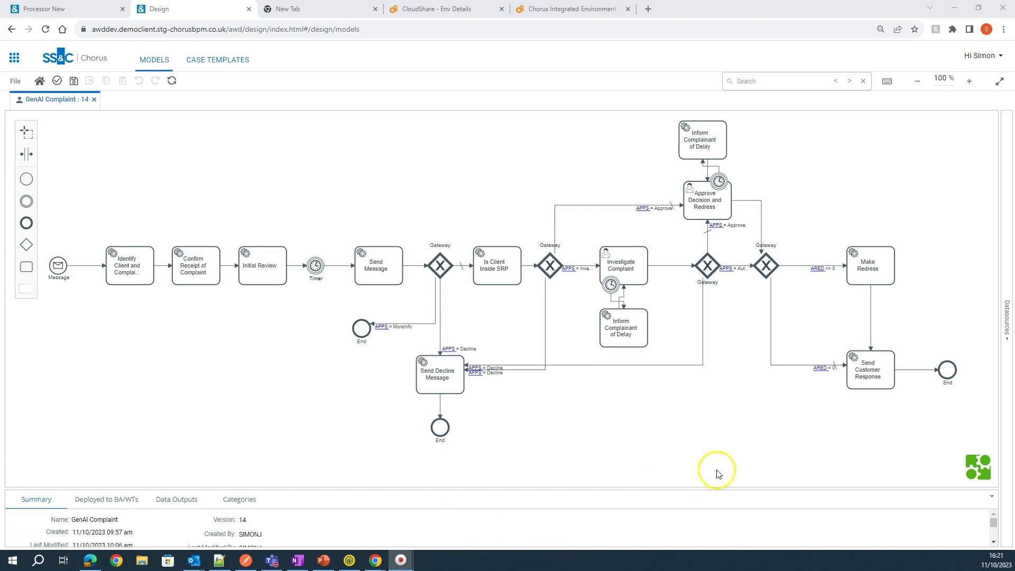
{"action": "left_click", "coordinate": [639, 271]}
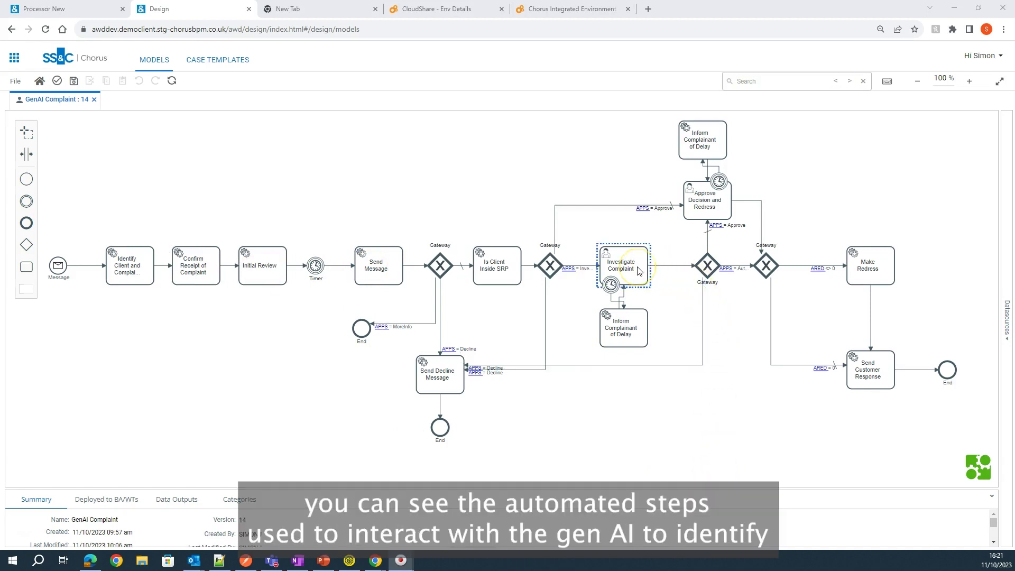
{"action": "left_click", "coordinate": [904, 266]}
{"action": "left_click", "coordinate": [130, 265]}
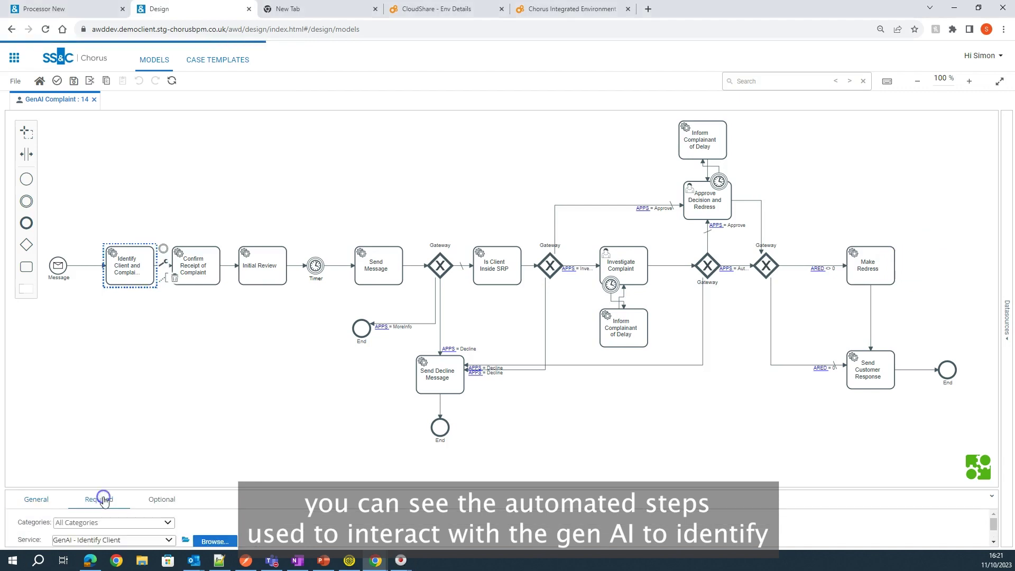
{"action": "left_click", "coordinate": [186, 541]}
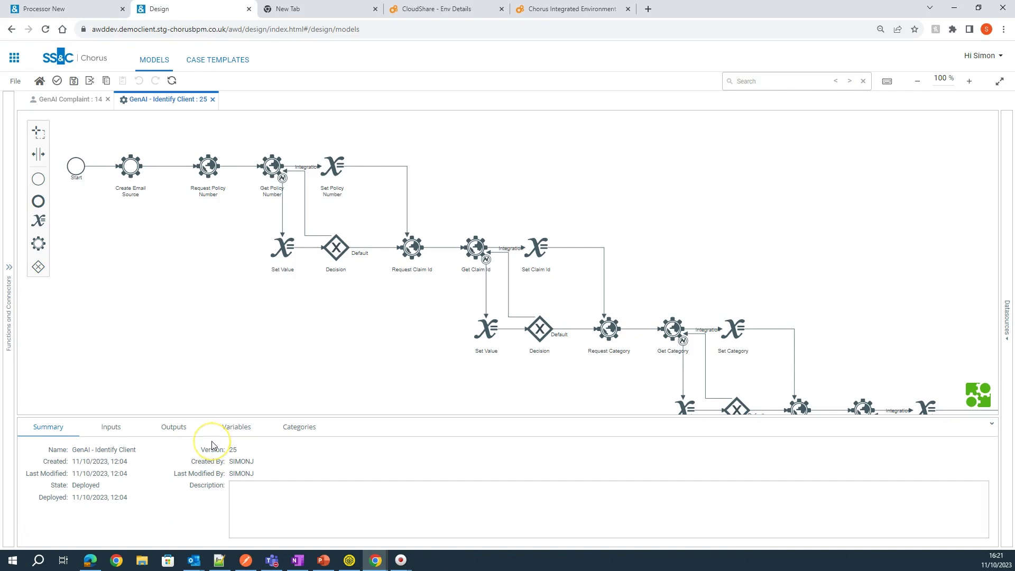
Inspect the Request Policy Number step's GenAI query configuration, including the vGetPolicyNumber value
{"action": "left_click", "coordinate": [213, 180]}
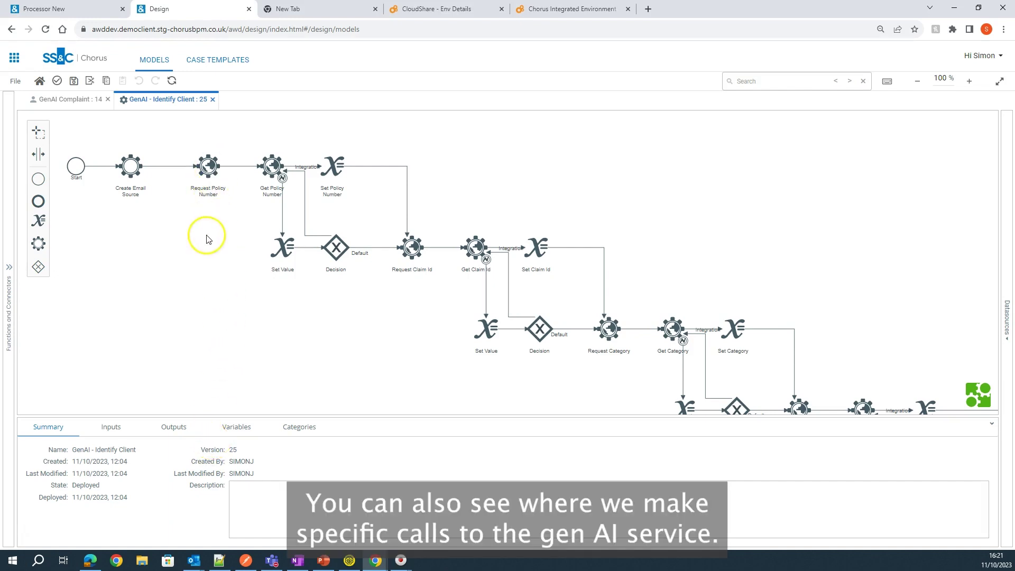
{"action": "left_click", "coordinate": [209, 167]}
{"action": "left_click", "coordinate": [106, 427]}
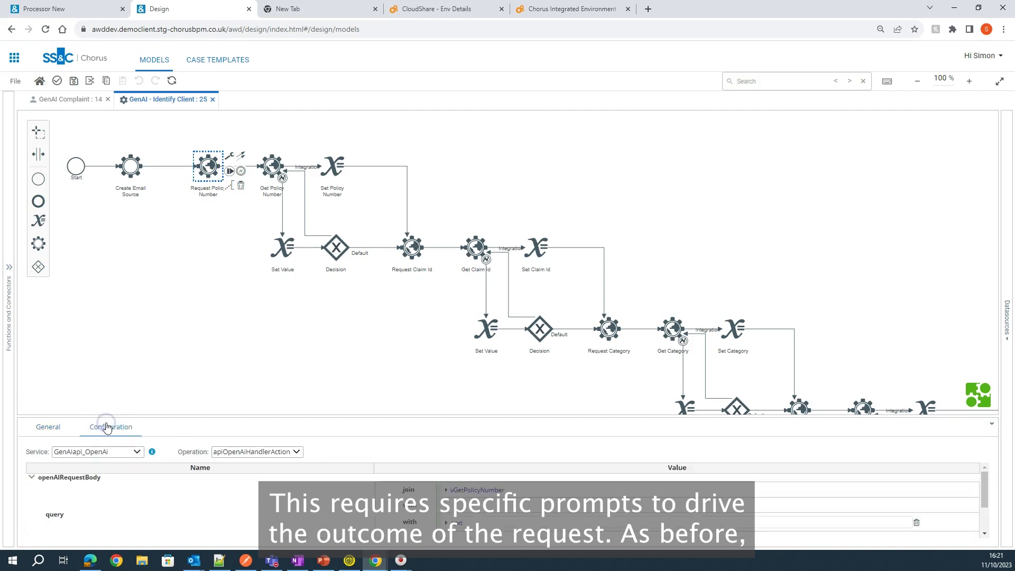
{"action": "left_click", "coordinate": [463, 491]}
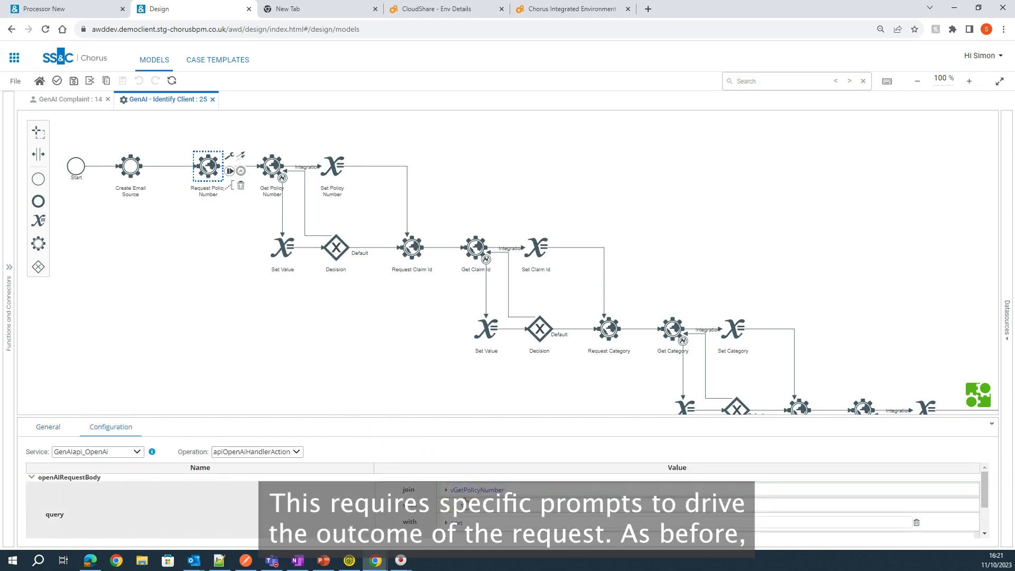
{"action": "left_click", "coordinate": [463, 520]}
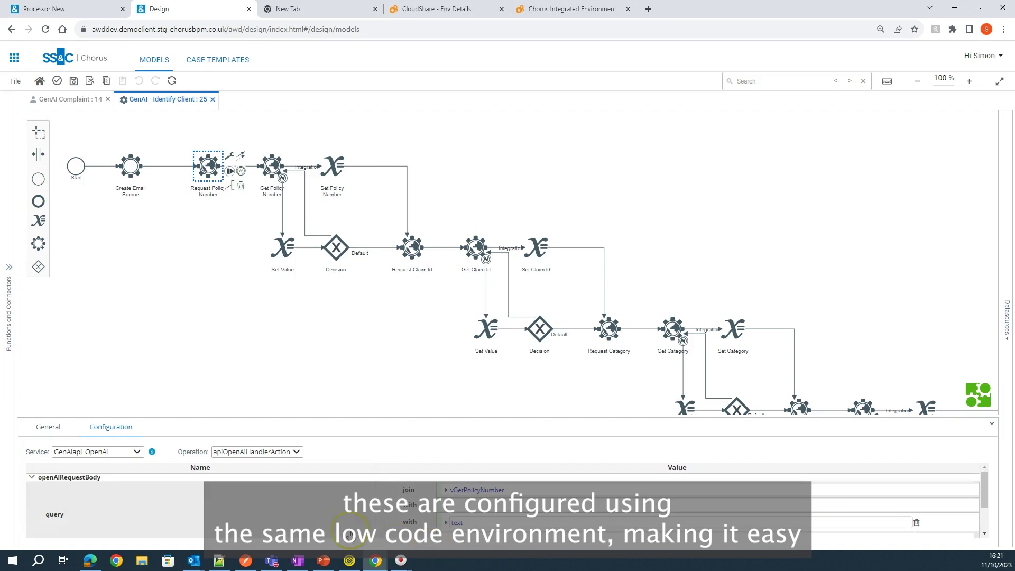
{"action": "left_click", "coordinate": [163, 473]}
{"action": "left_click", "coordinate": [178, 354]}
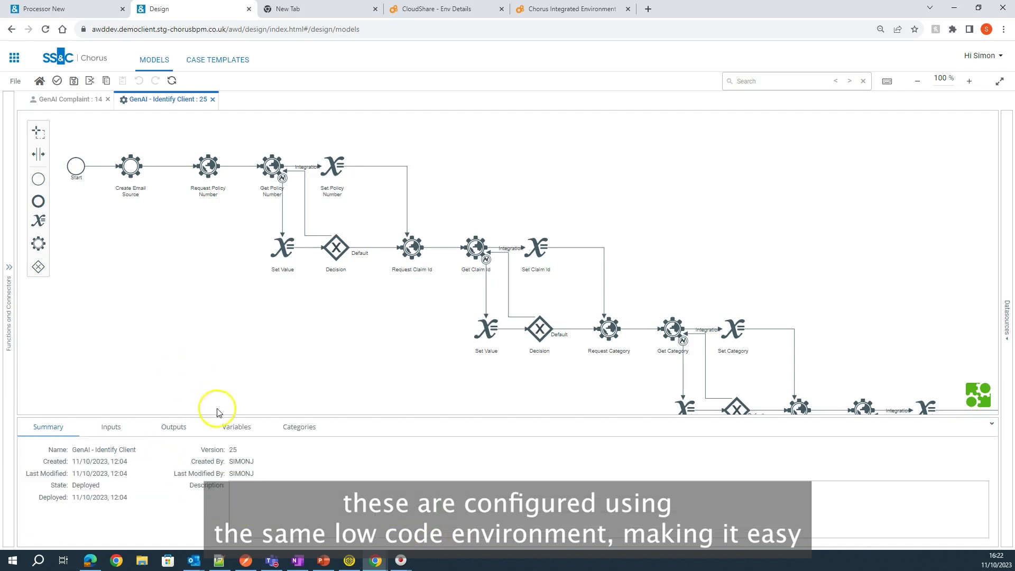
Show the service's variables and view the policy number extraction prompt without changing it
{"action": "left_click", "coordinate": [237, 428]}
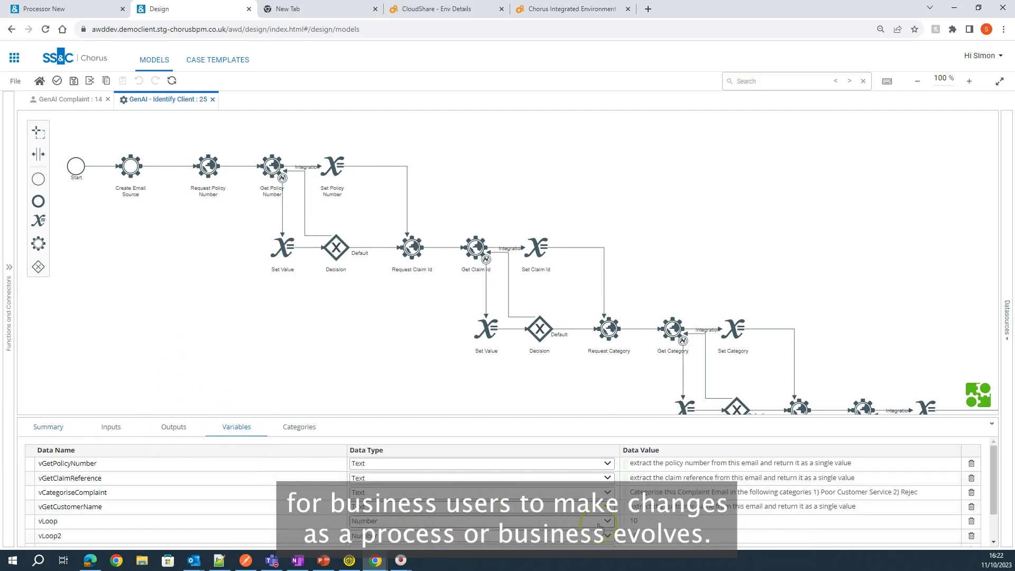
{"action": "left_click", "coordinate": [649, 467]}
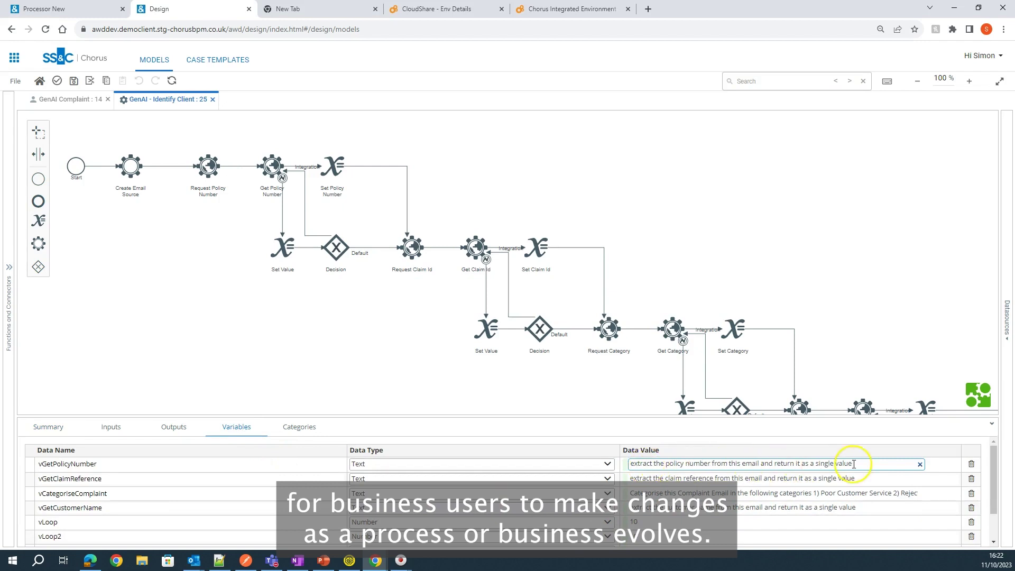
{"action": "key", "text": "Return"}
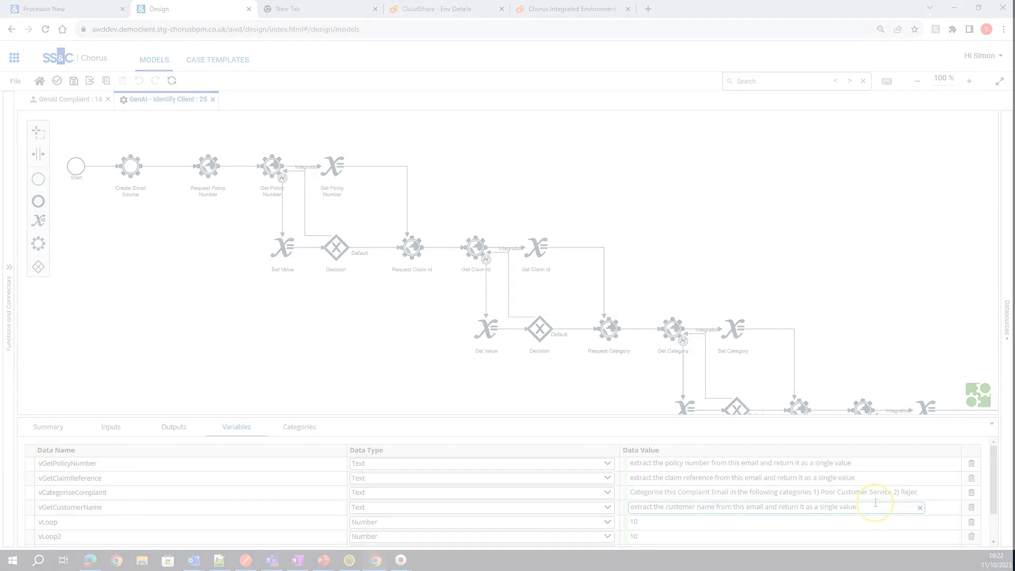